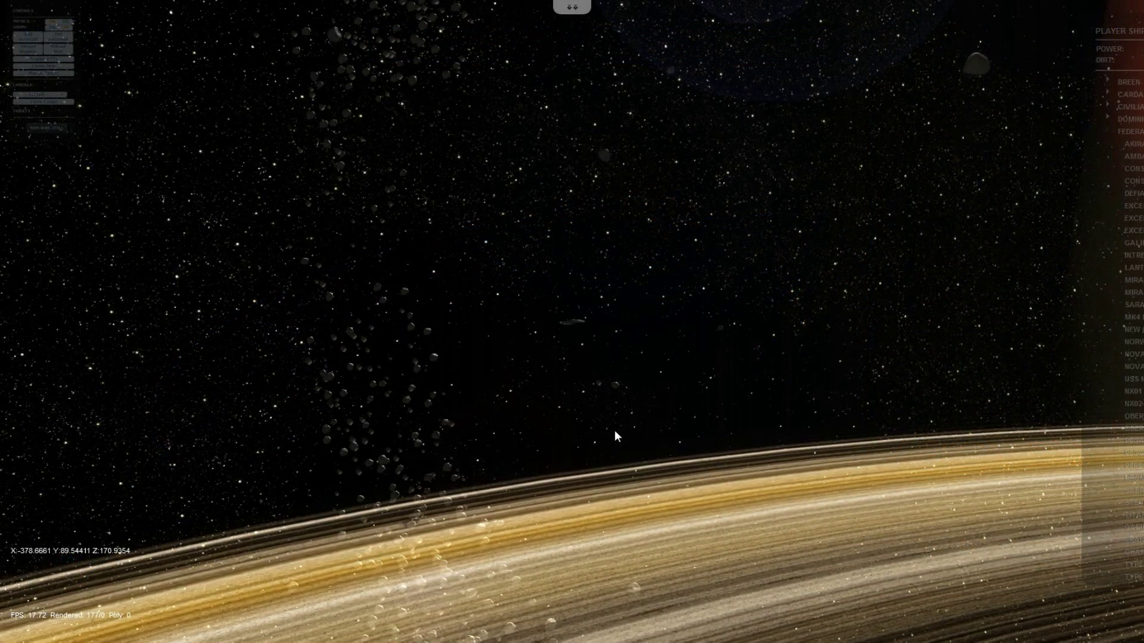
- Orbit and zoom in on the Intrepid-class ship, ending on a rear view against the orange nebula
left_click_drag(610, 338, 495, 377)
left_click_drag(710, 398, 618, 414)
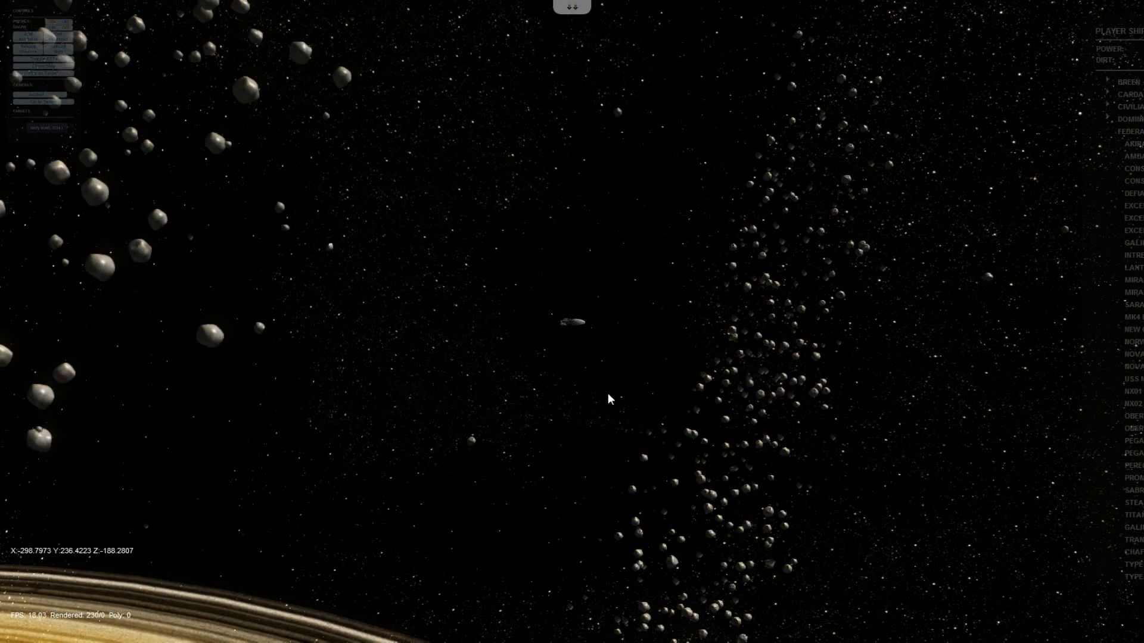
scroll(609, 395, "up", 5)
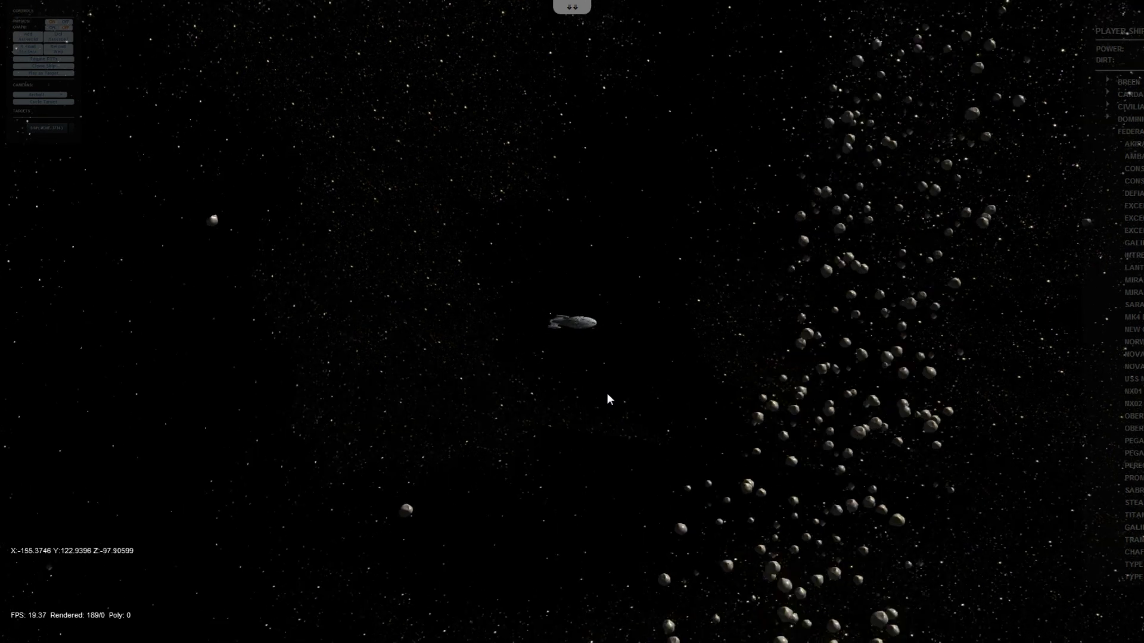
scroll(607, 393, "up", 10)
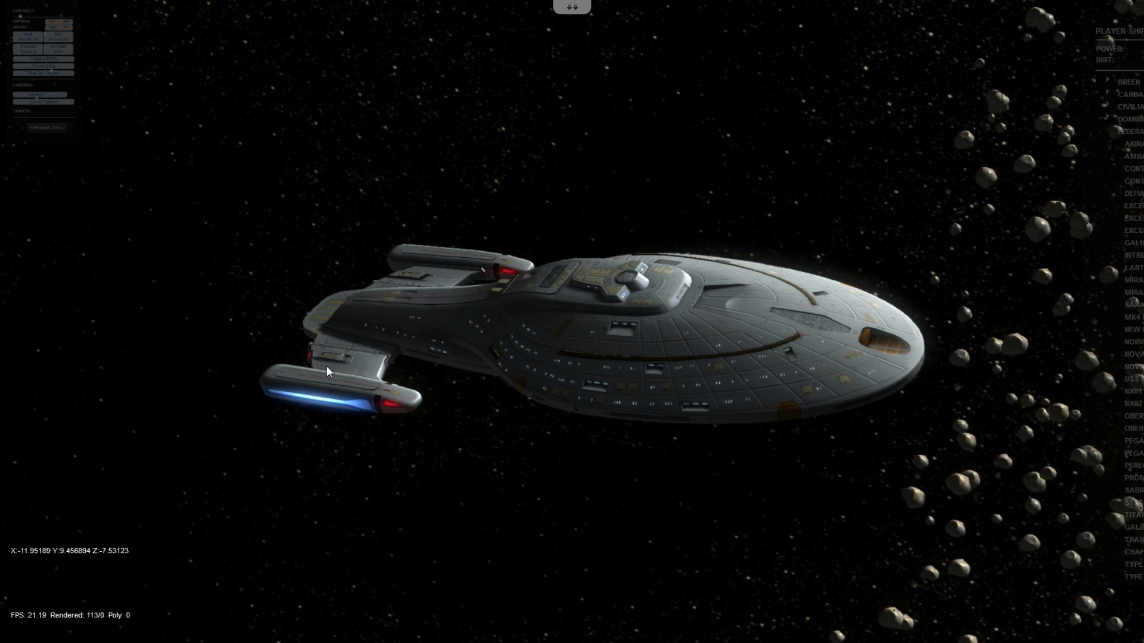
left_click_drag(327, 366, 525, 393)
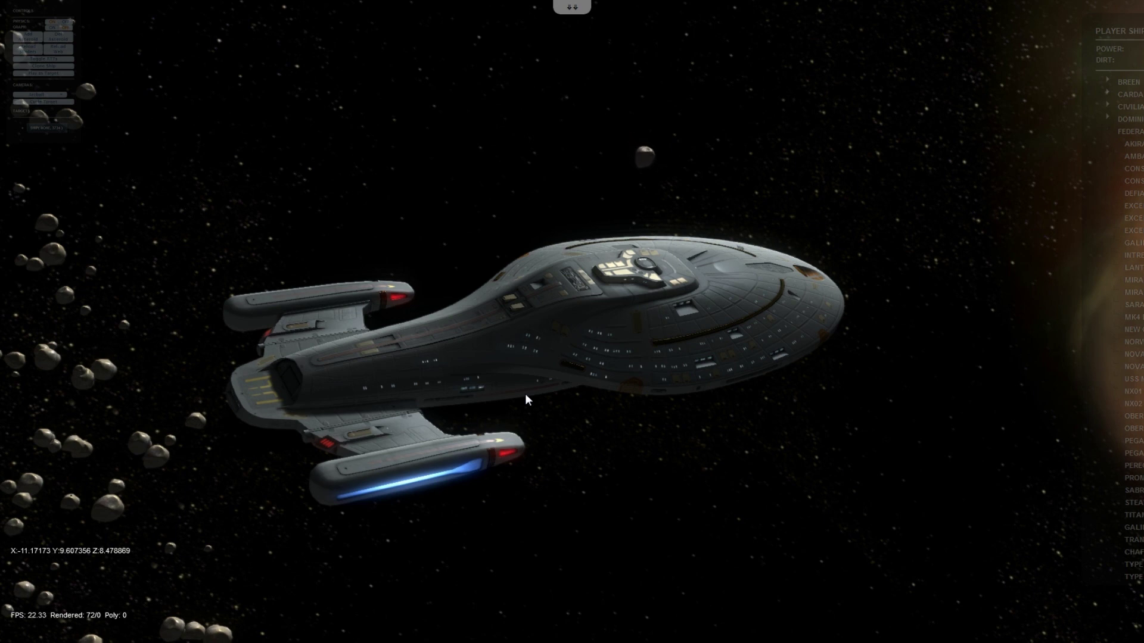
left_click_drag(310, 467, 564, 491)
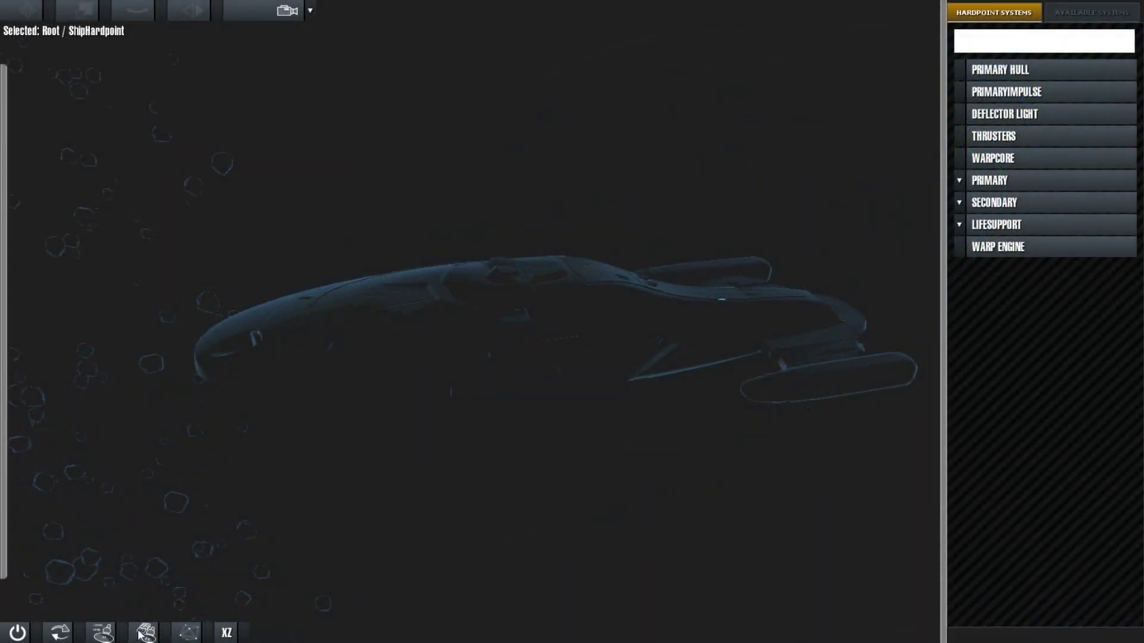
- Switch the viewport to the fully lit, textured view of the ship over the grid
left_click(141, 634)
left_click(103, 632)
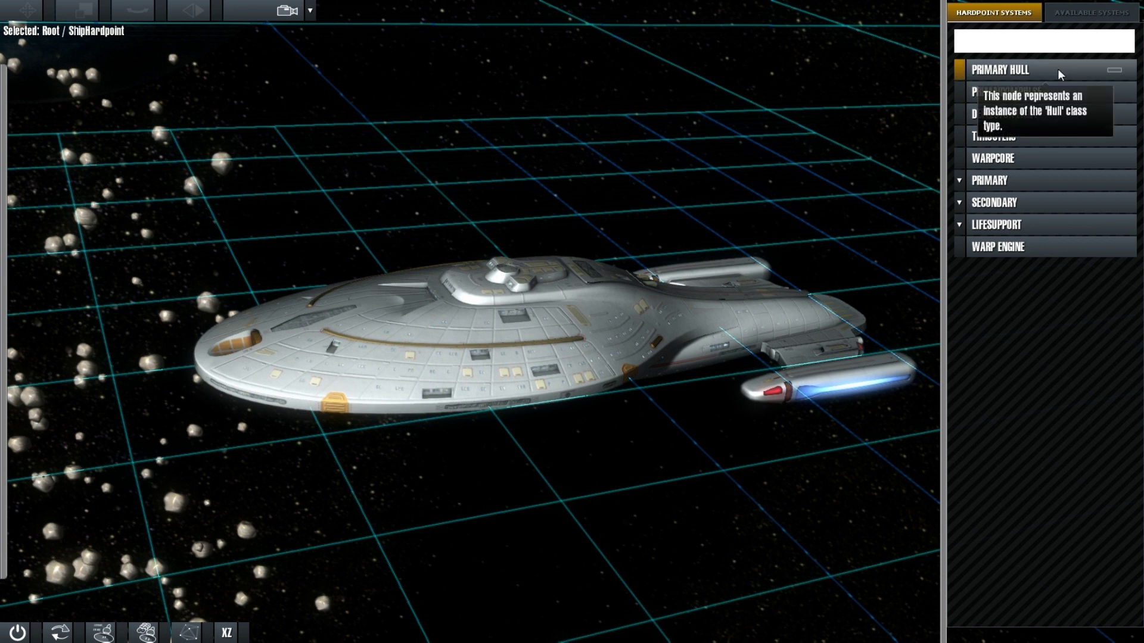
- Check the WARPCORE and LIFESUPPORT hardpoints, then show the Available Systems catalogue
left_click(1036, 158)
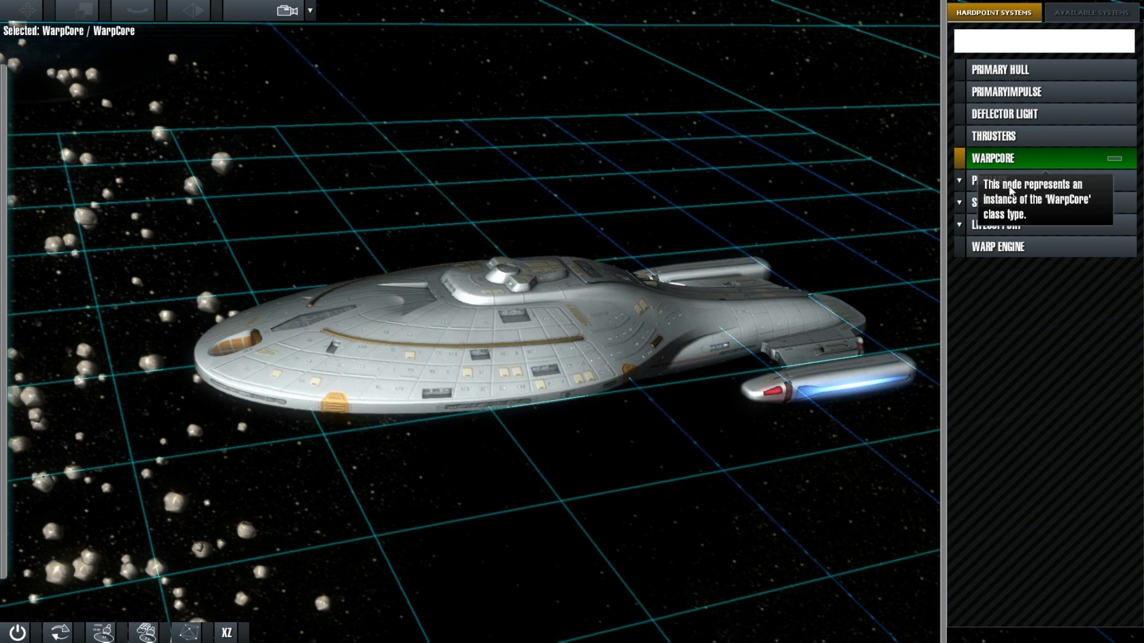
left_click(1001, 228)
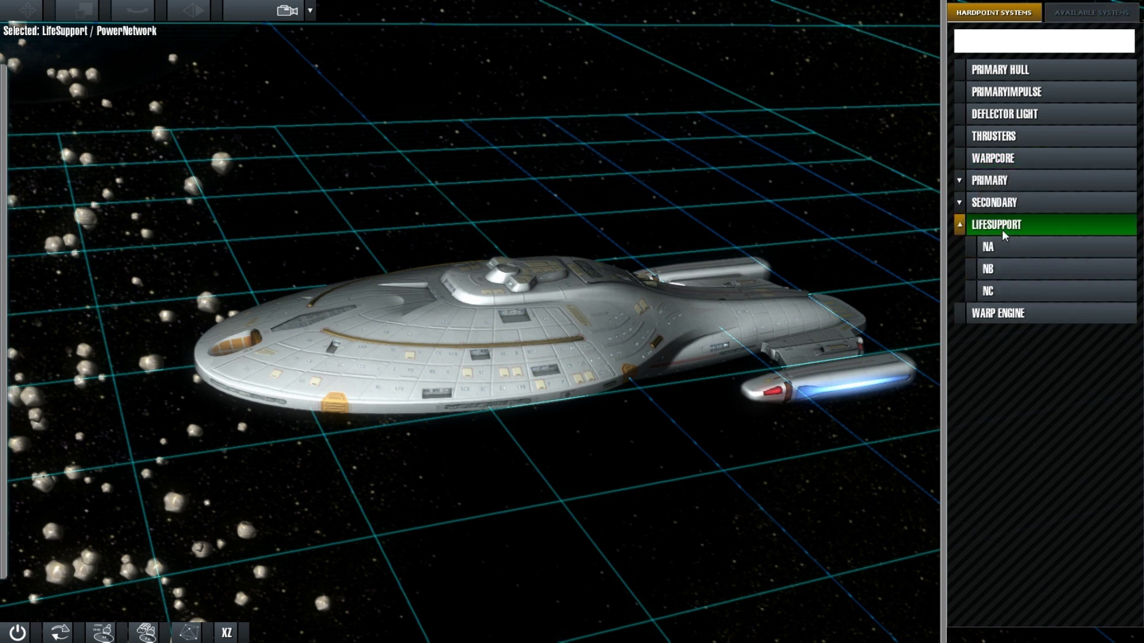
left_click(1004, 232)
left_click(1099, 15)
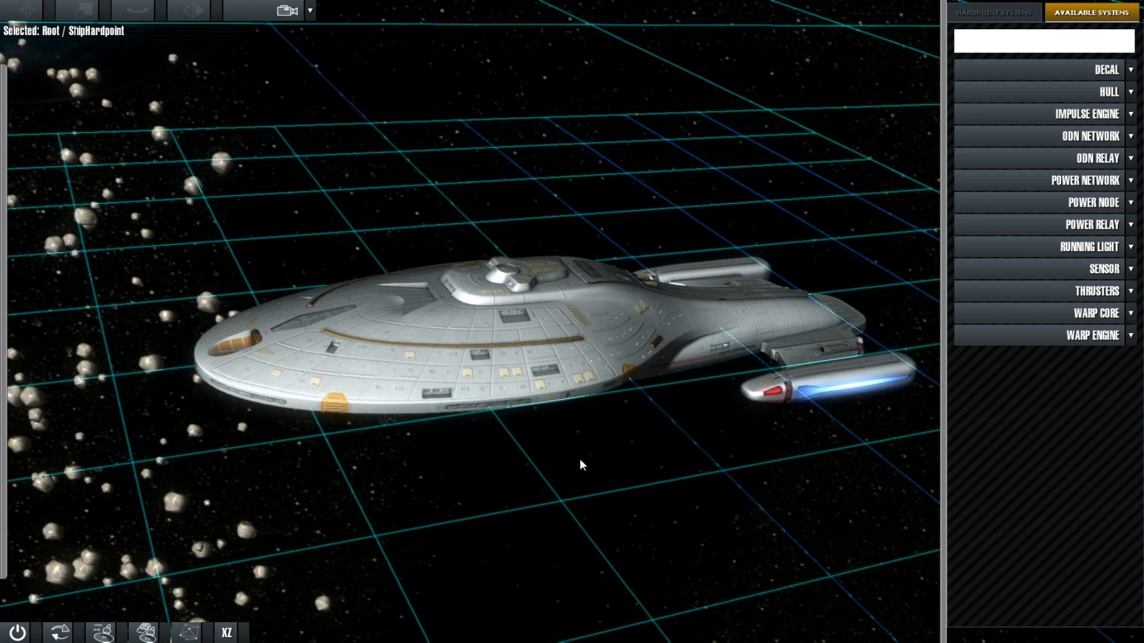
middle_click_drag(582, 462, 542, 374)
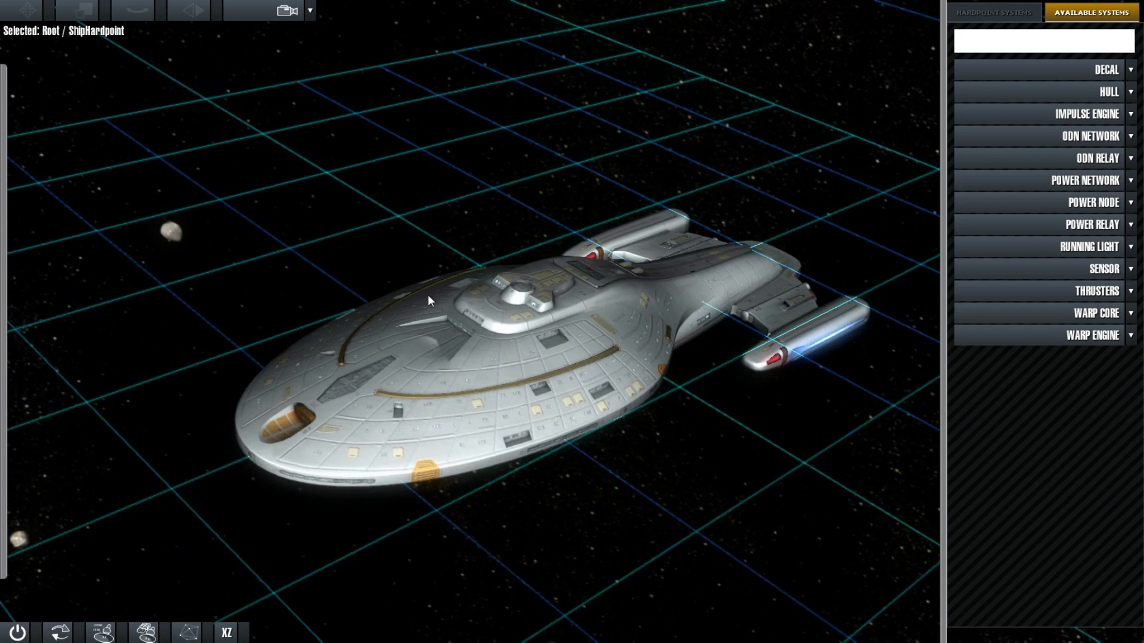
middle_click_drag(675, 369, 527, 392)
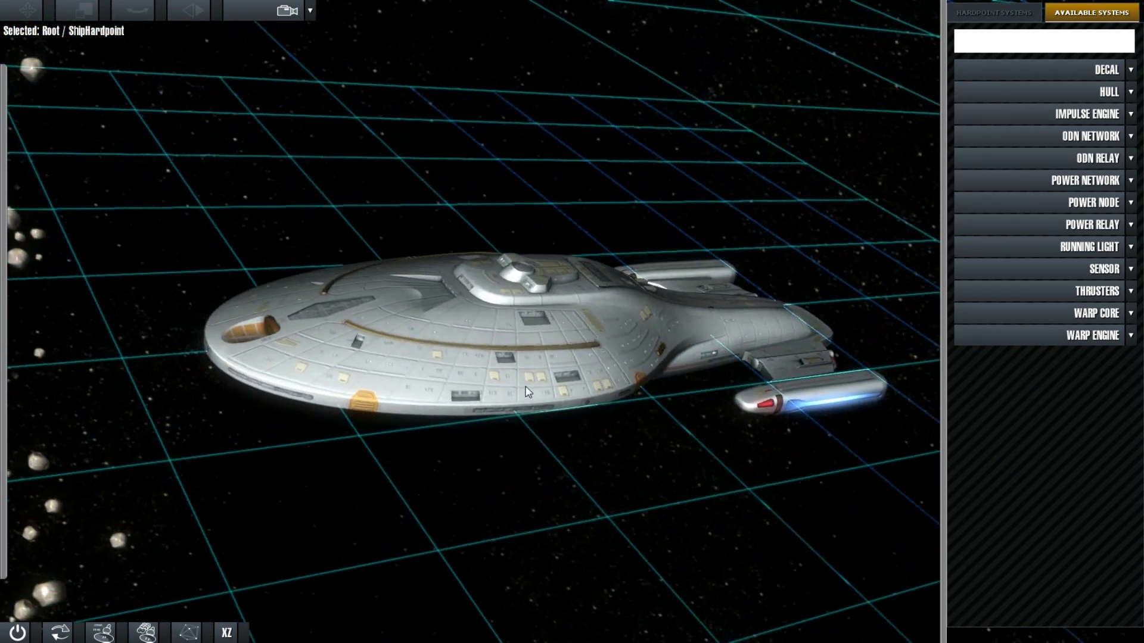
- Add a DECAL system from Available Systems onto the ship and select the new Decal hardpoint
left_click(1072, 61)
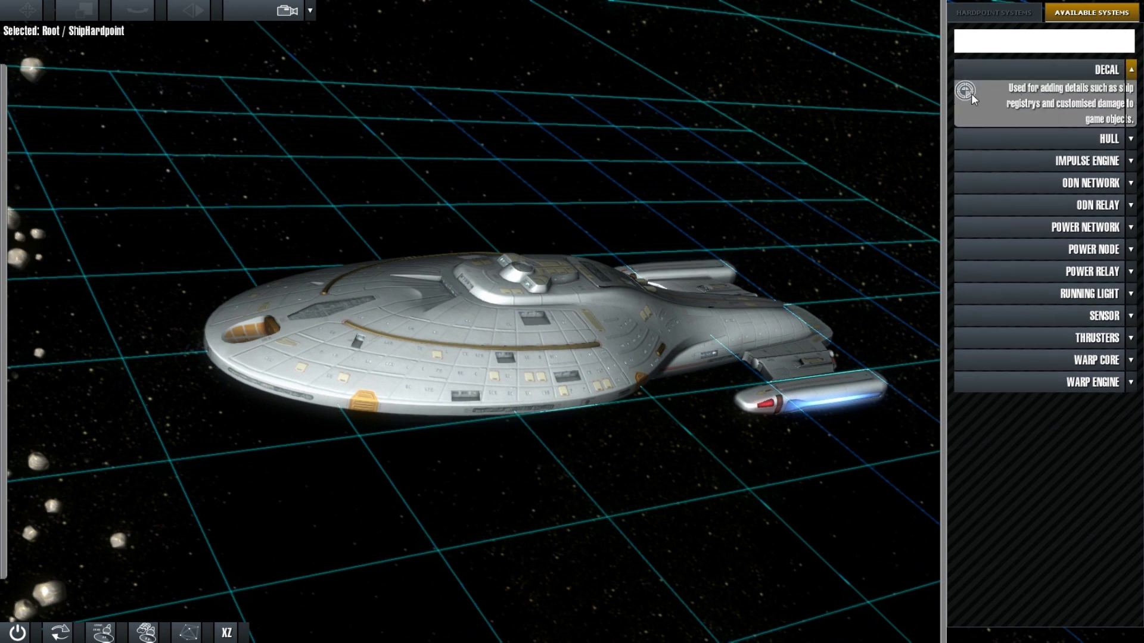
left_click_drag(966, 93, 406, 292)
left_click(998, 18)
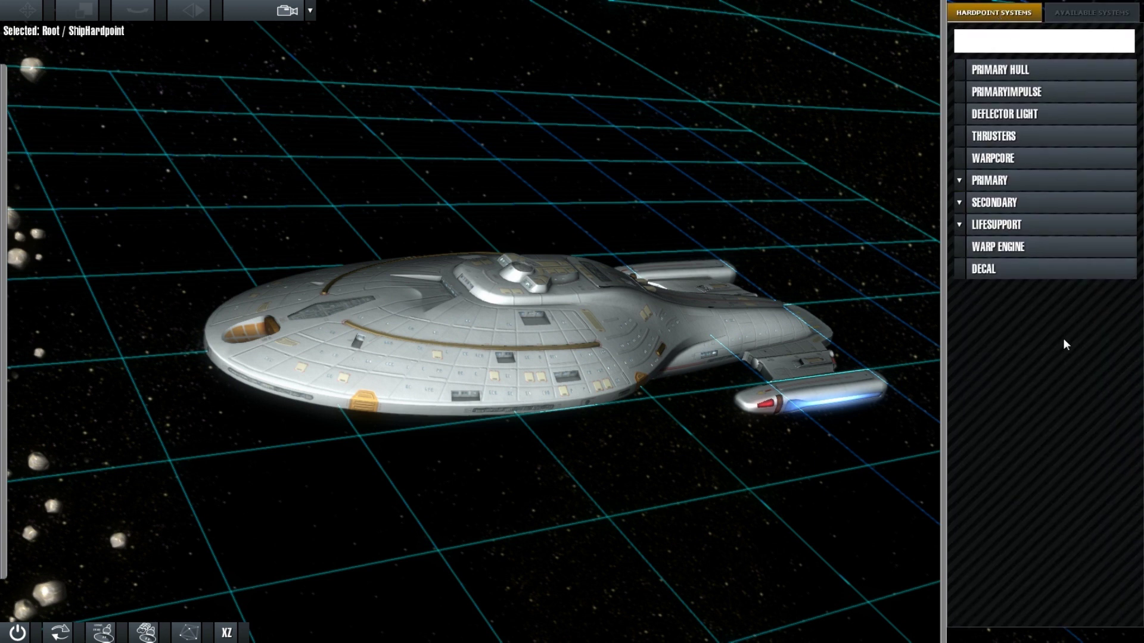
left_click(1031, 270)
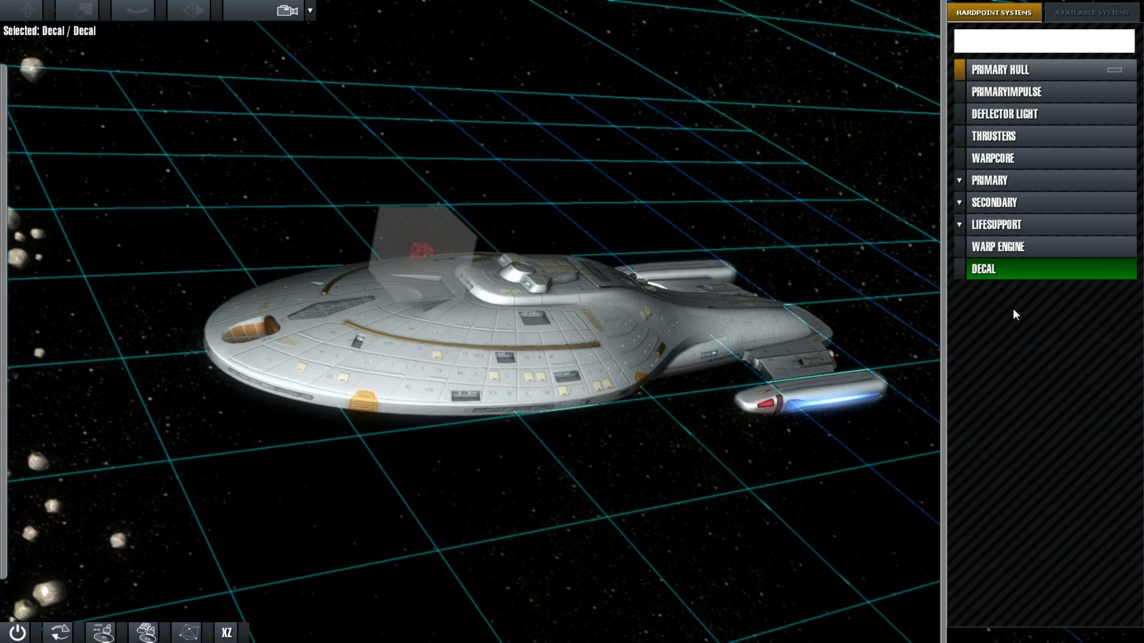
- Move the decal onto the saucer top in the XZ, then XY plane, so EXCALIBUR shows
middle_click_drag(427, 438, 594, 472)
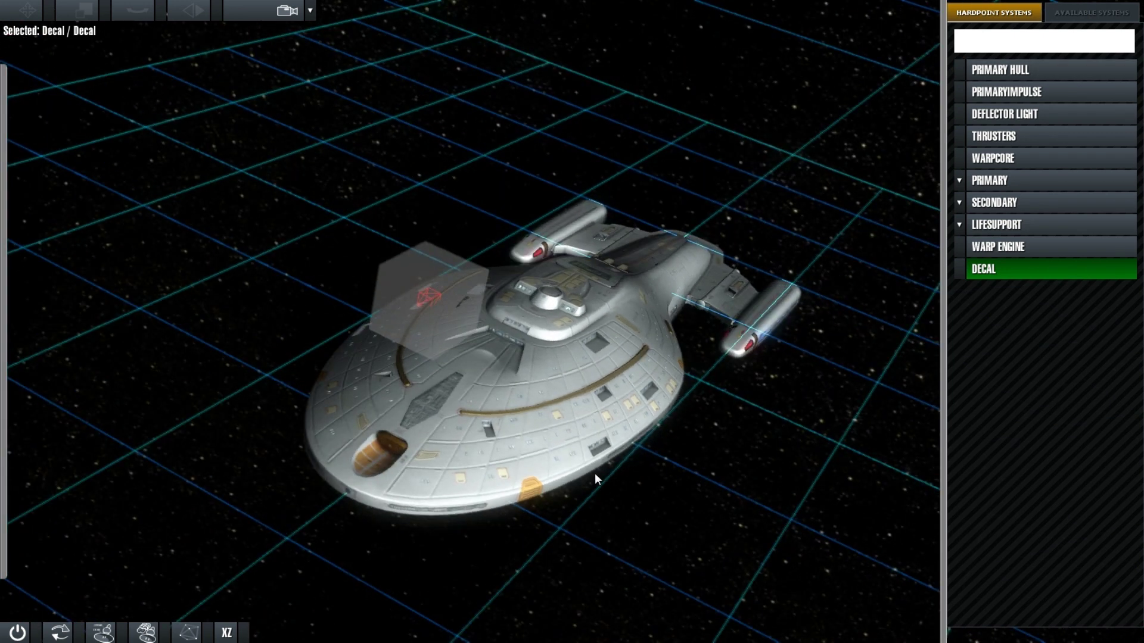
left_click(27, 9)
left_click_drag(425, 314, 482, 394)
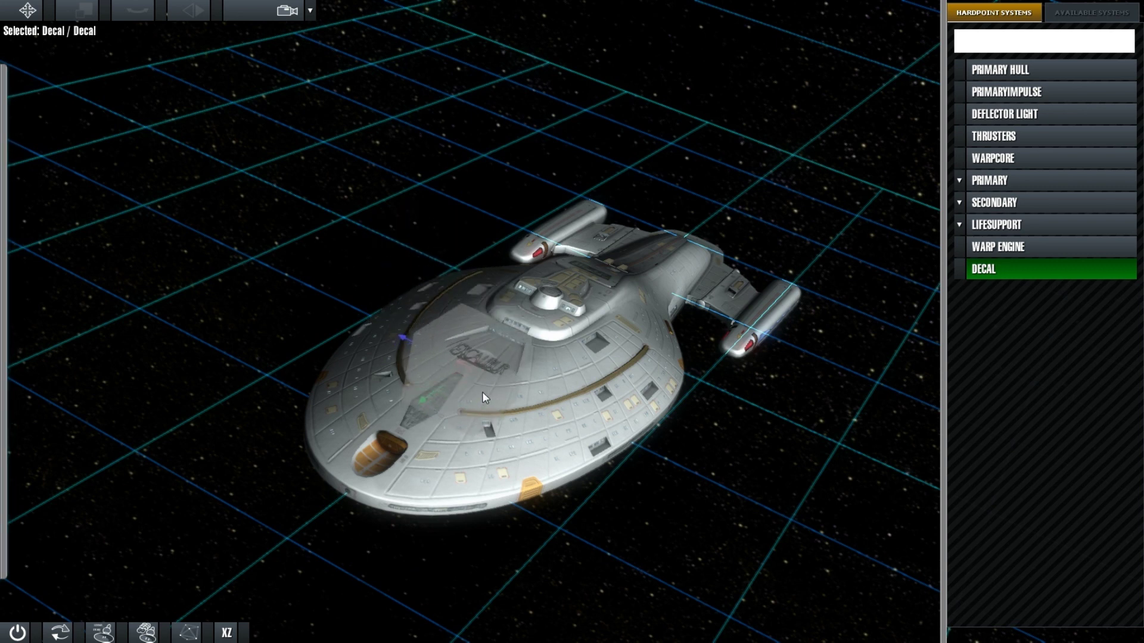
left_click(226, 633)
left_click_drag(463, 320, 484, 405)
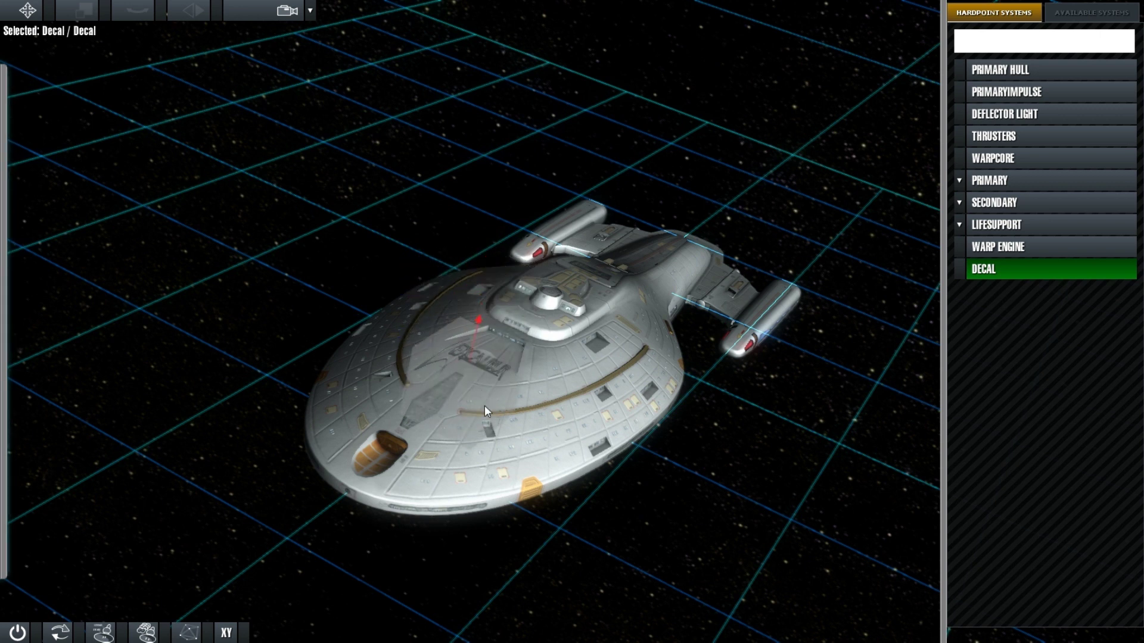
middle_click_drag(505, 391, 669, 405)
scroll(669, 405, "up", 4)
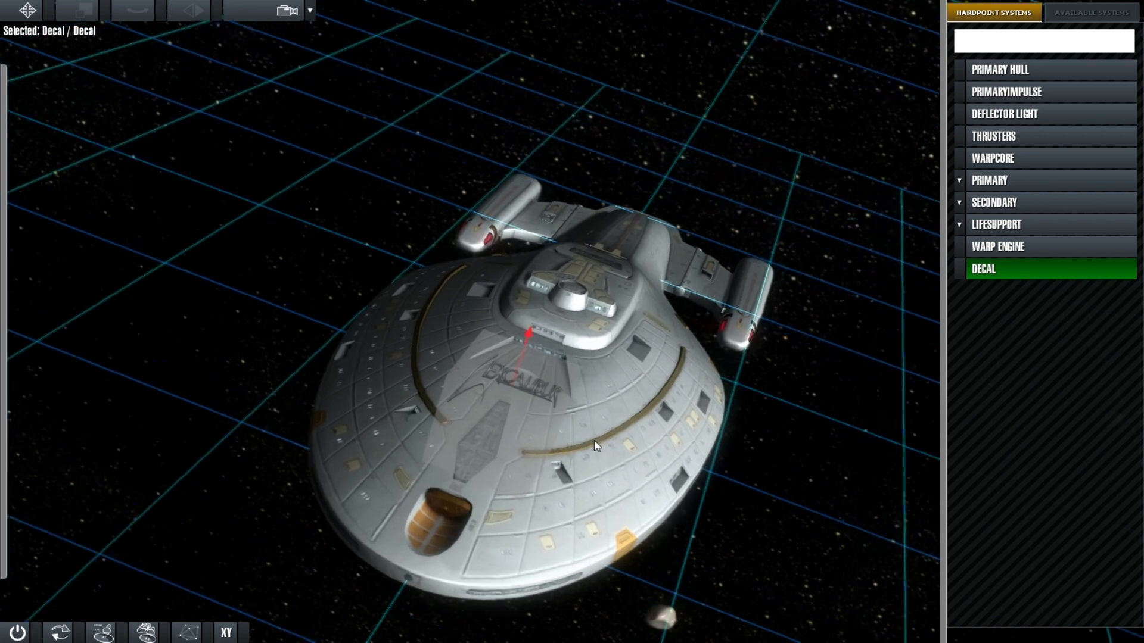
scroll(599, 450, "up", 4)
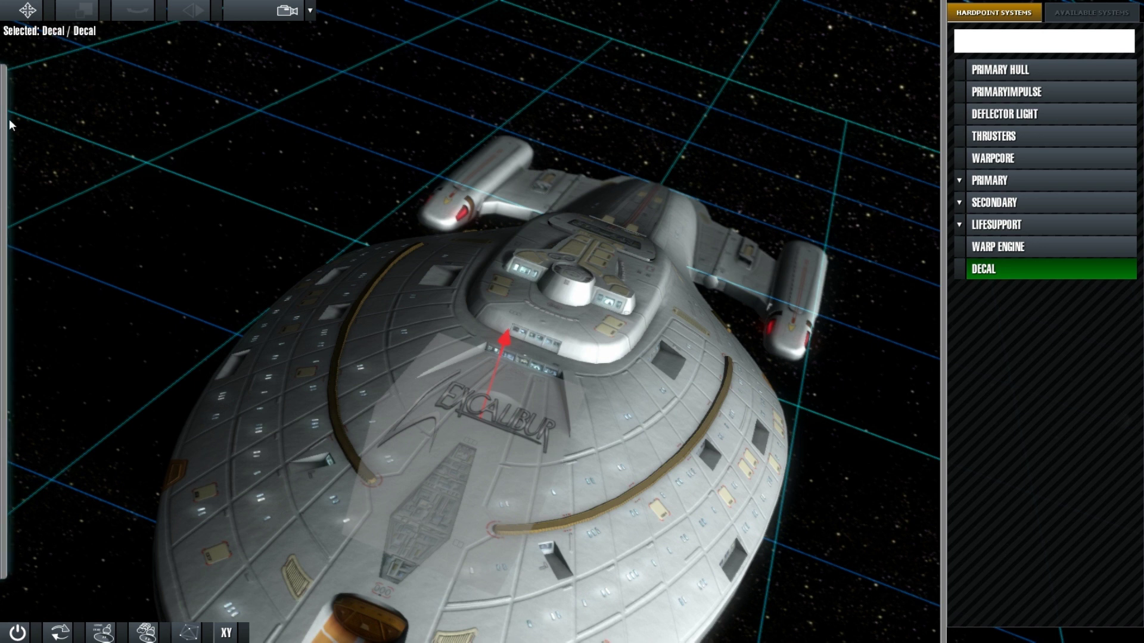
- Replace the decal's 'None' Texture Path with assets\ships\ufp_intrepid\gfx\id\voyager.dds and apply it
left_click(5, 203)
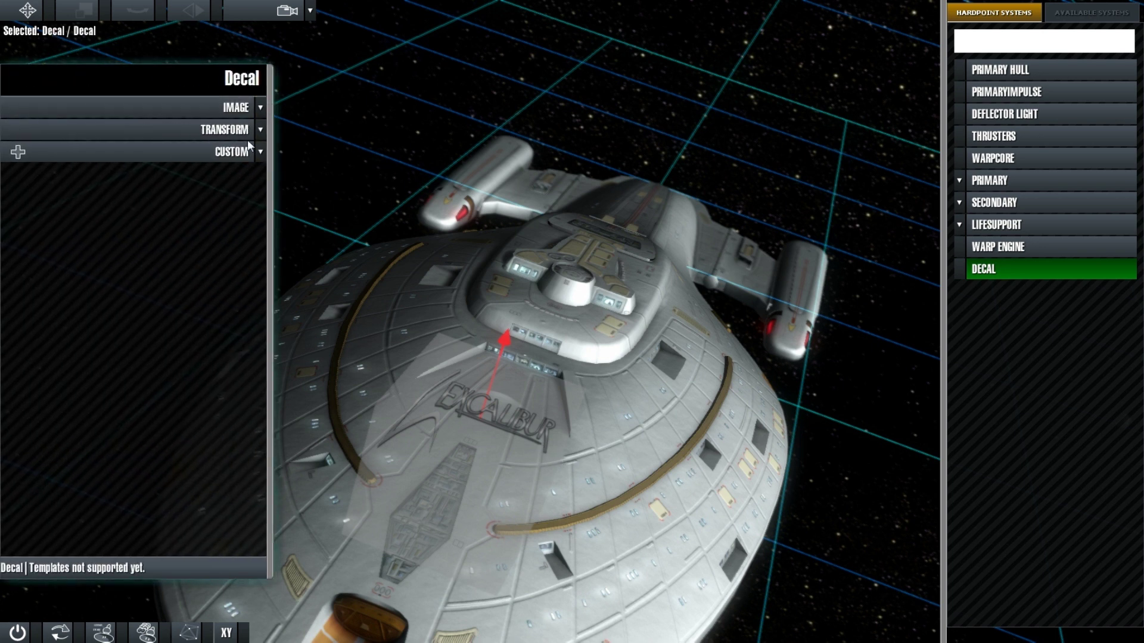
left_click(248, 132)
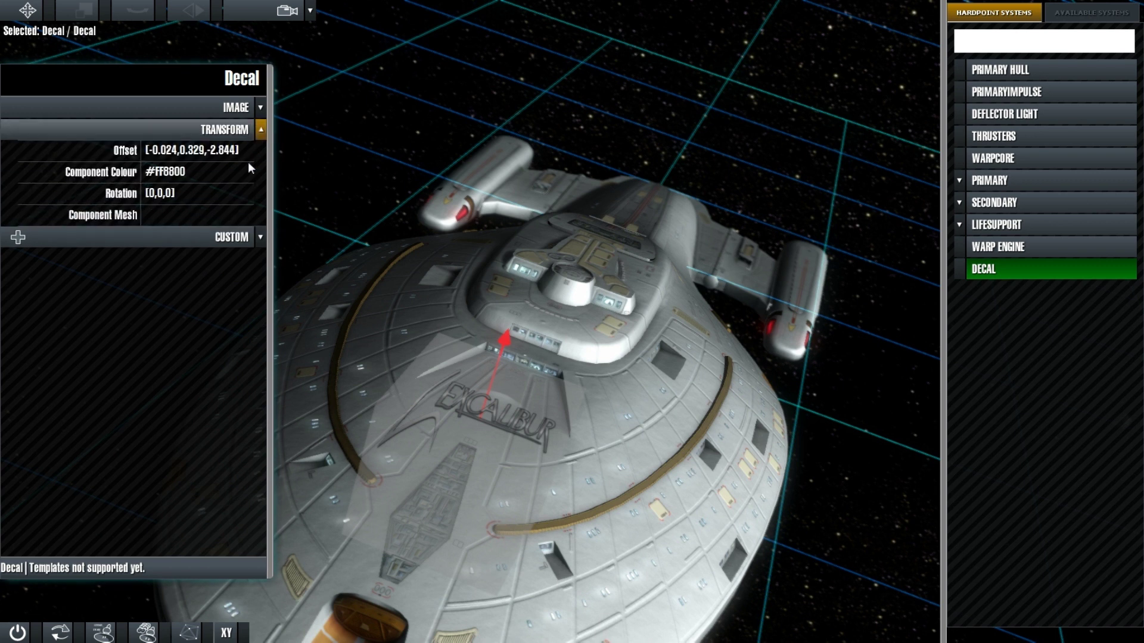
left_click(232, 107)
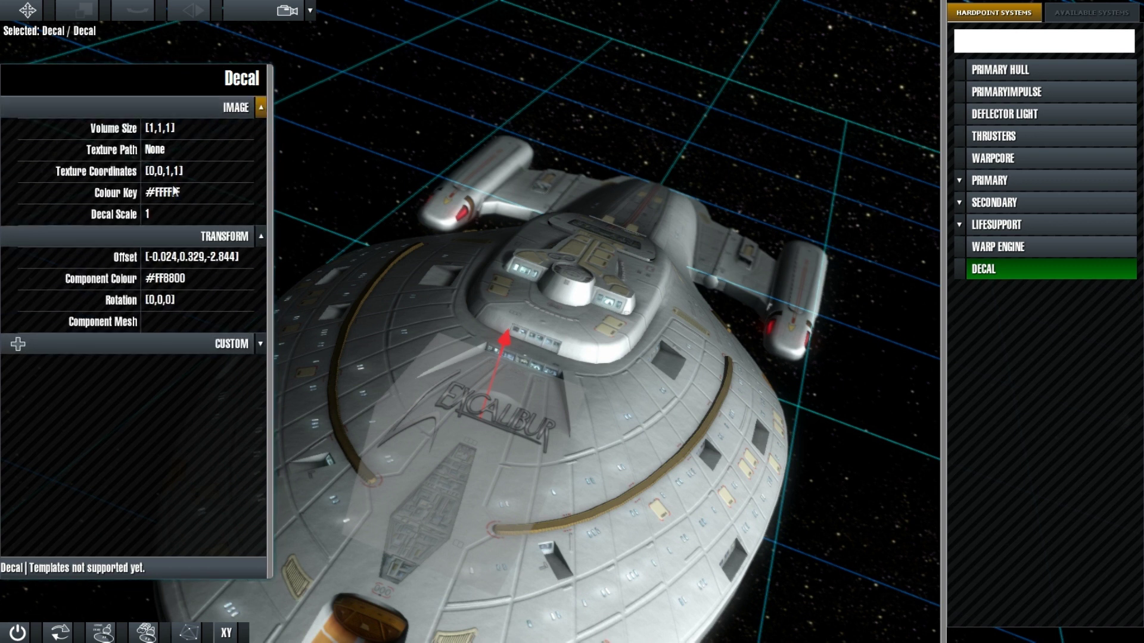
left_click(130, 153)
key("BackSpace")
key("BackSpace")
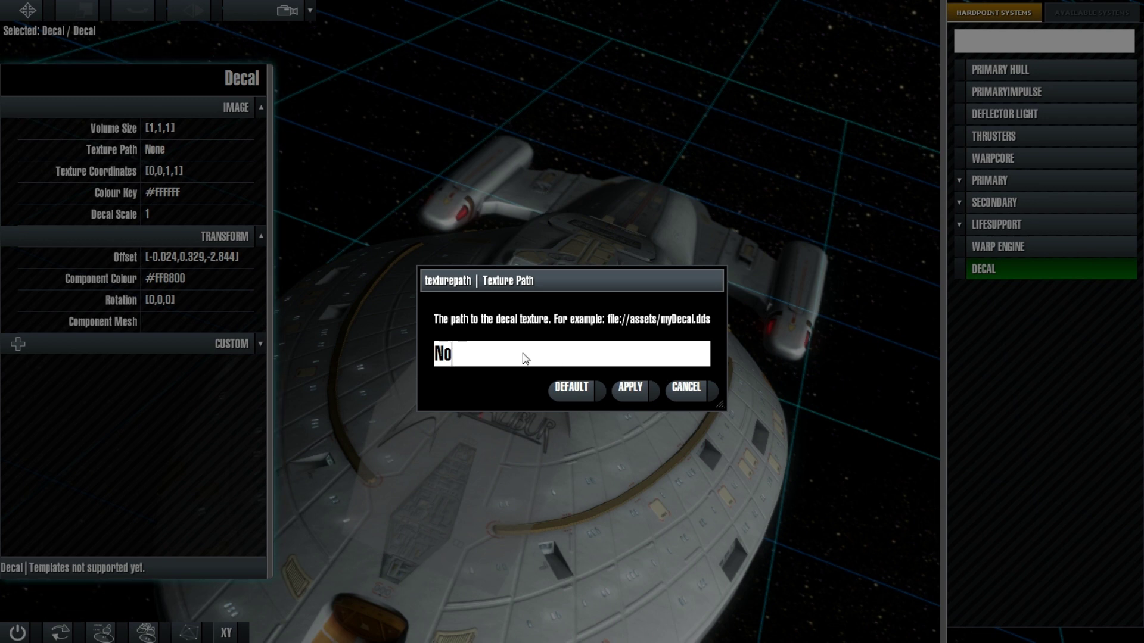
key("BackSpace")
key("BackSpace")
type("assets\\ships\\ufp_intrepid\\gfx\\id\\voyager.dds")
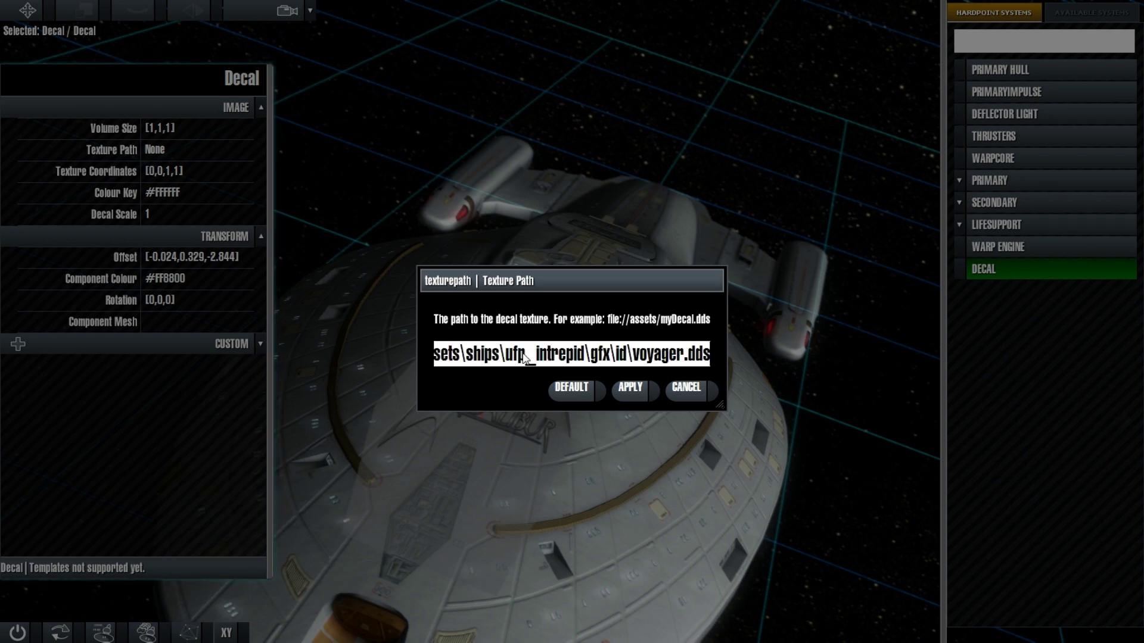
left_click(628, 392)
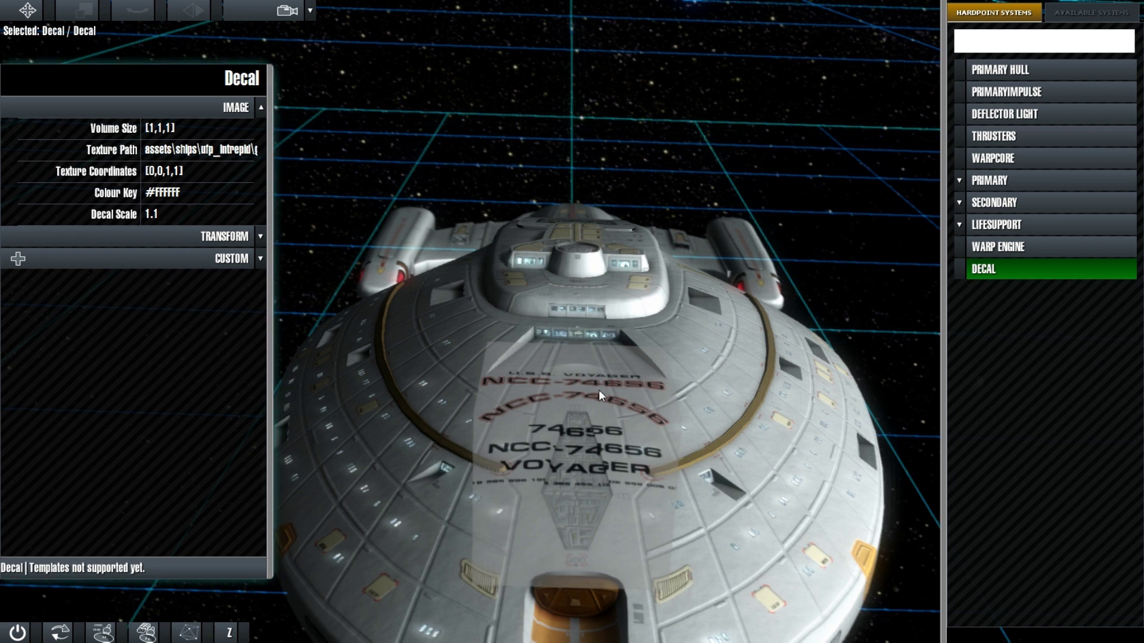
- Set the decal's texture coordinates to [0,0,1,0.2], then deselect it to view the NCC-74656 marking
middle_click_drag(672, 521, 594, 475)
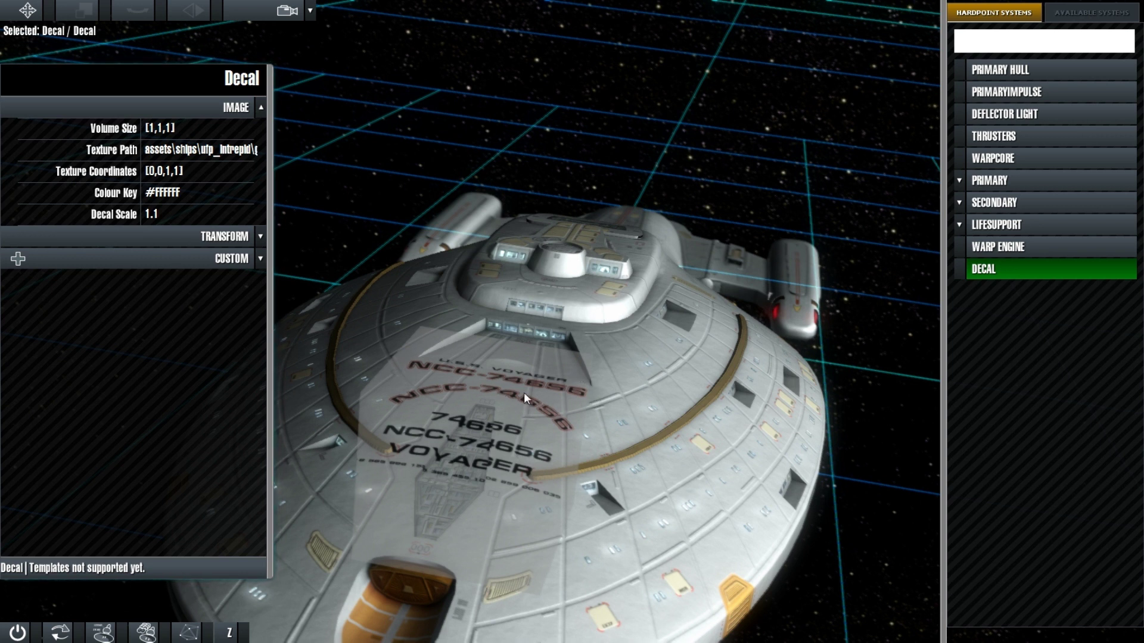
left_click(179, 172)
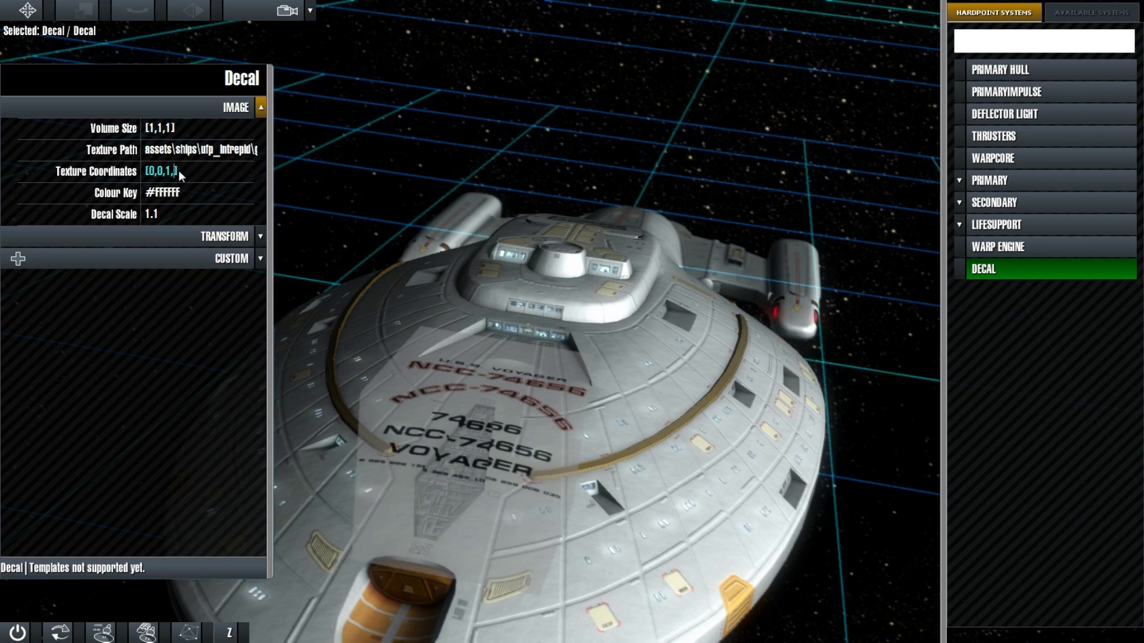
type("0.2]")
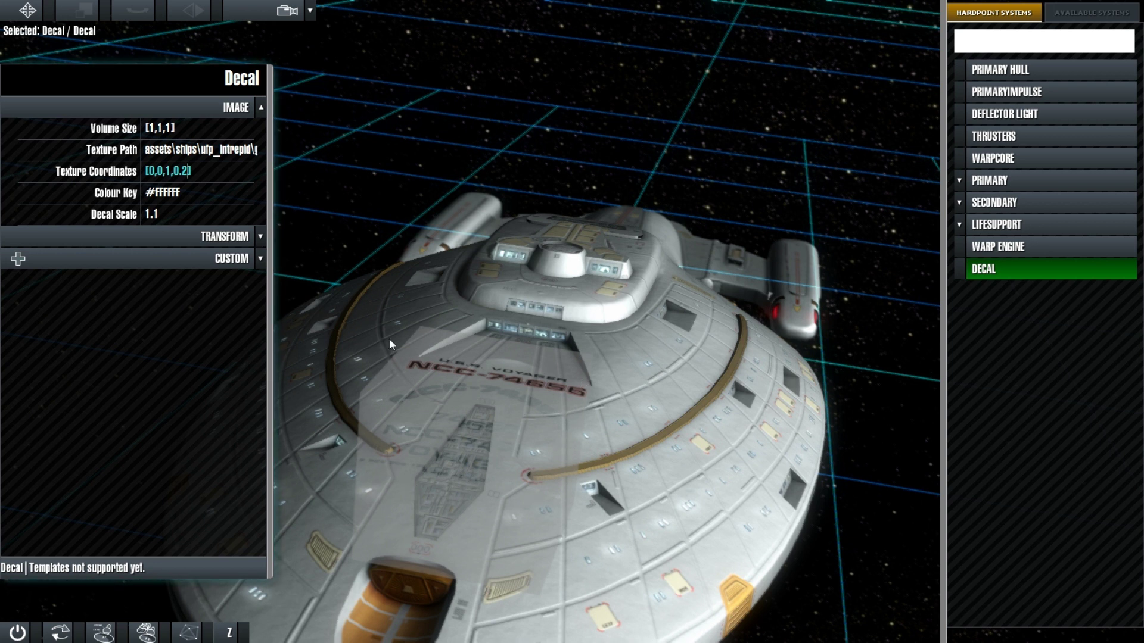
left_click(1062, 270)
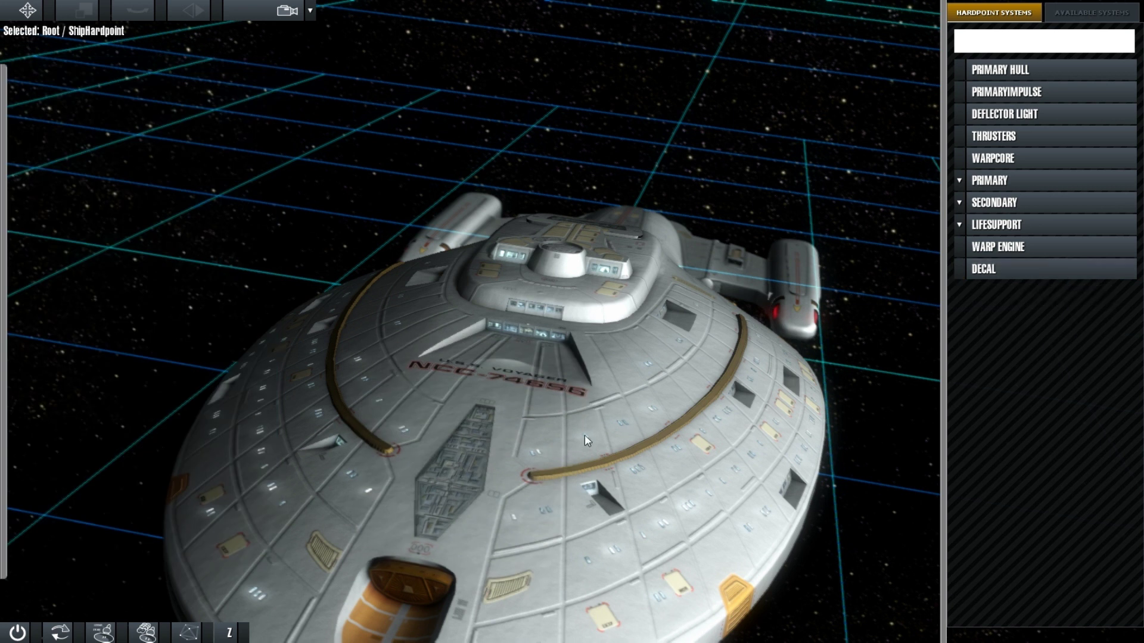
middle_click_drag(584, 435, 395, 422)
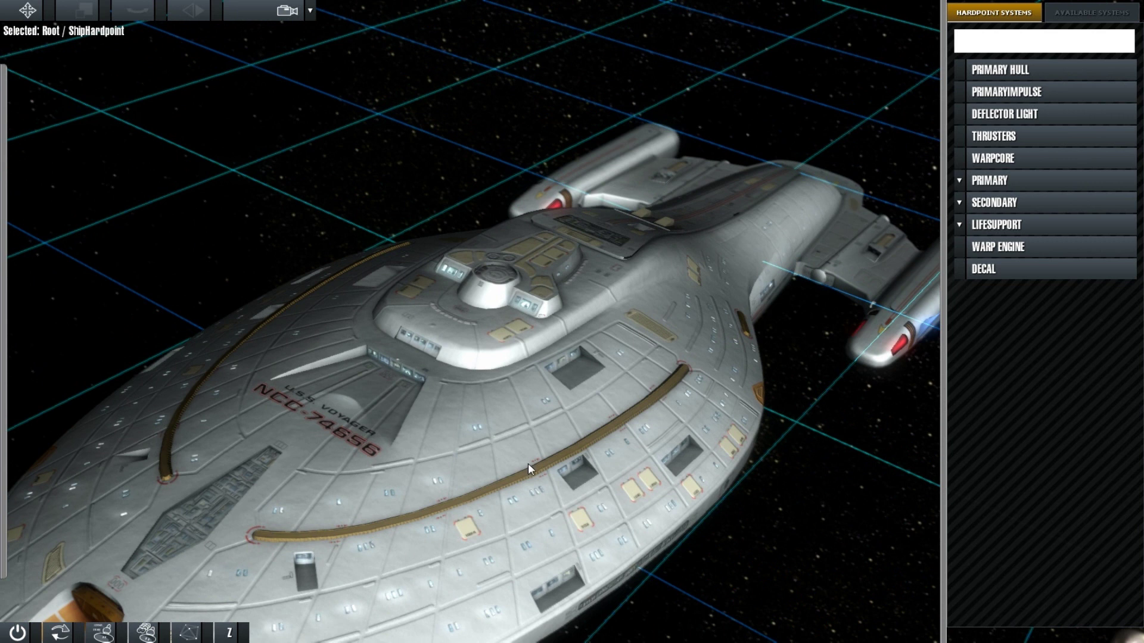
middle_click_drag(528, 464, 554, 476)
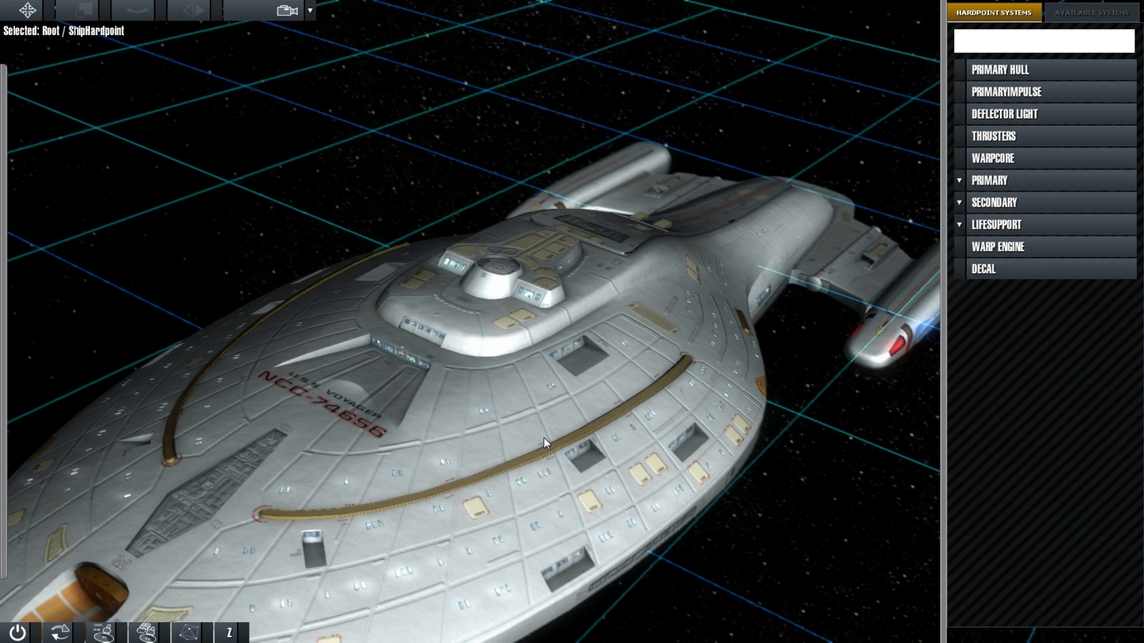
middle_click_drag(496, 446, 556, 436)
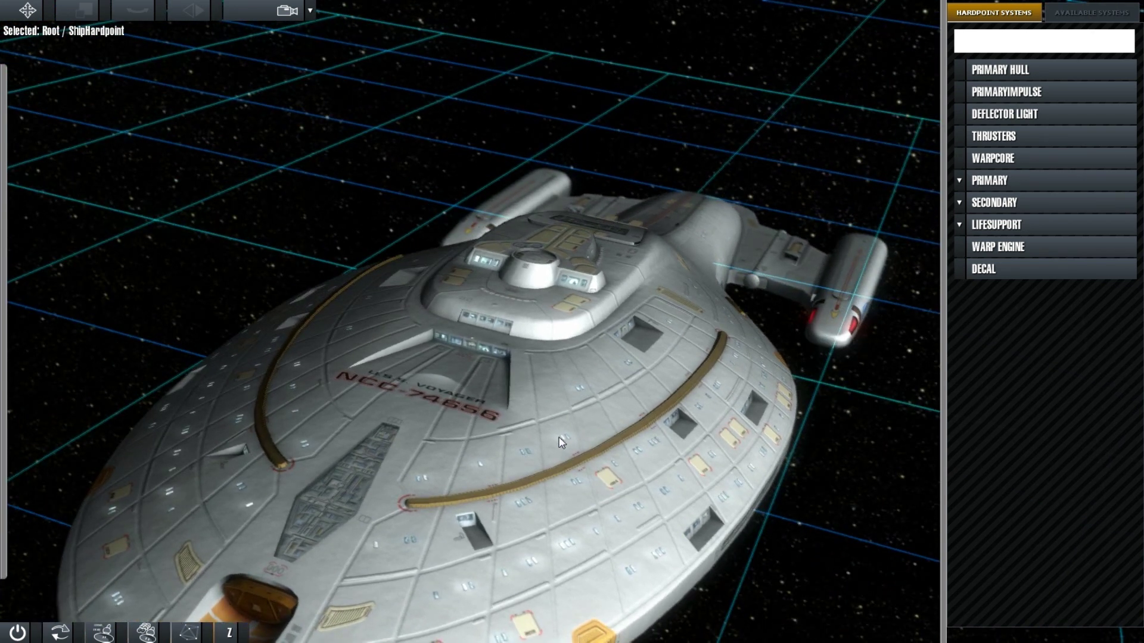
- Change the decal texture file from voyager.dds to intrepid.dds, apply it, and deselect the decal
left_click(990, 269)
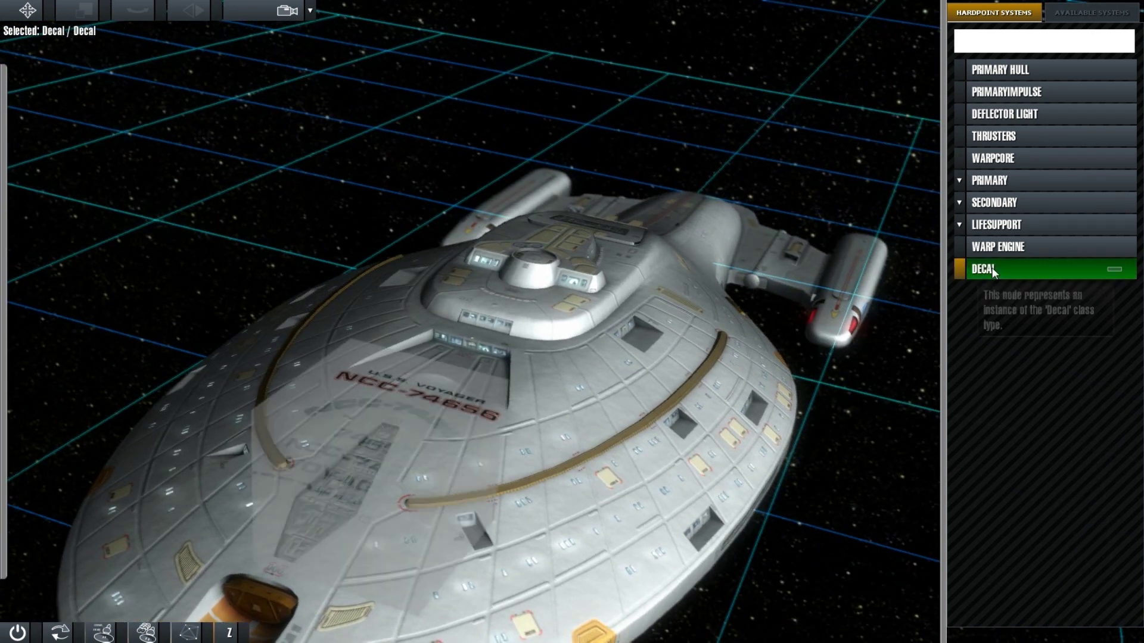
left_click(3, 262)
left_click(243, 109)
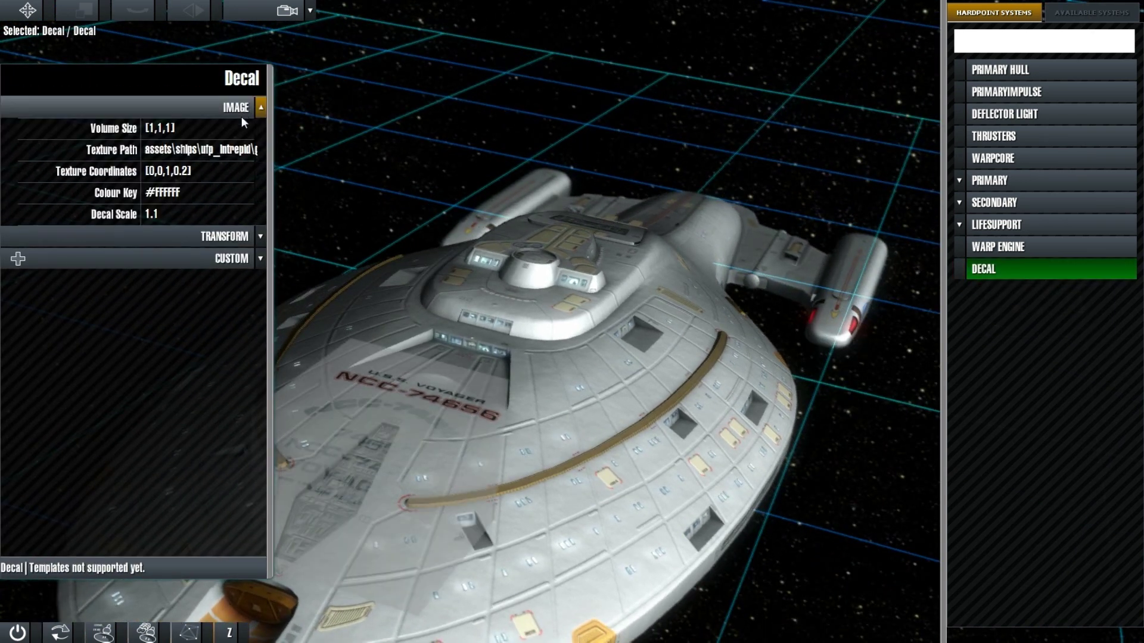
left_click(124, 150)
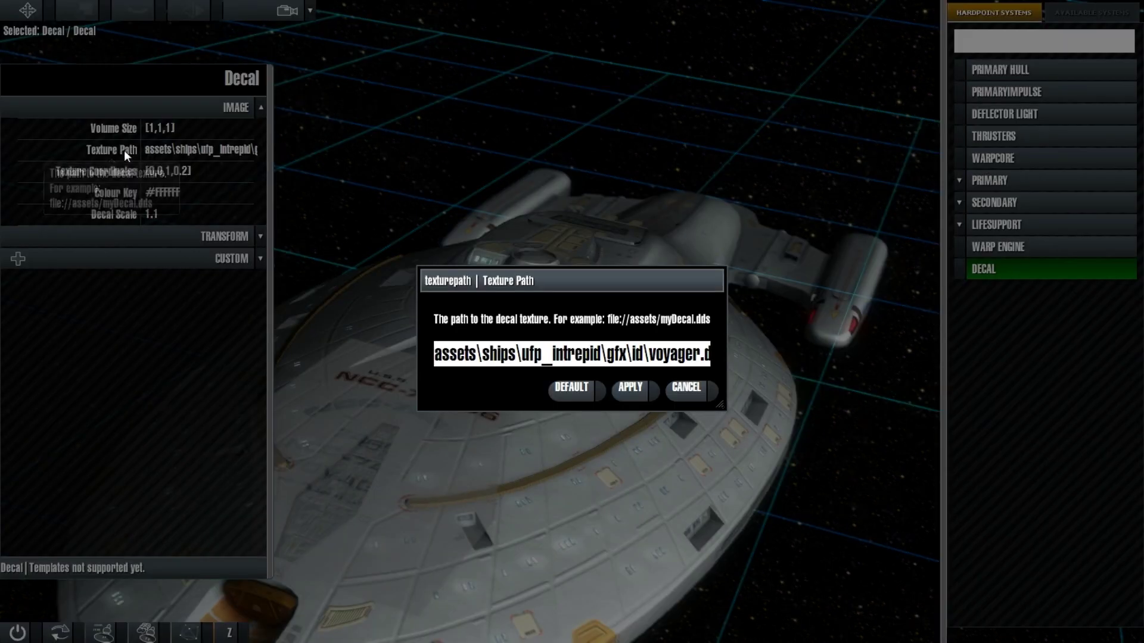
left_click_drag(558, 278, 683, 204)
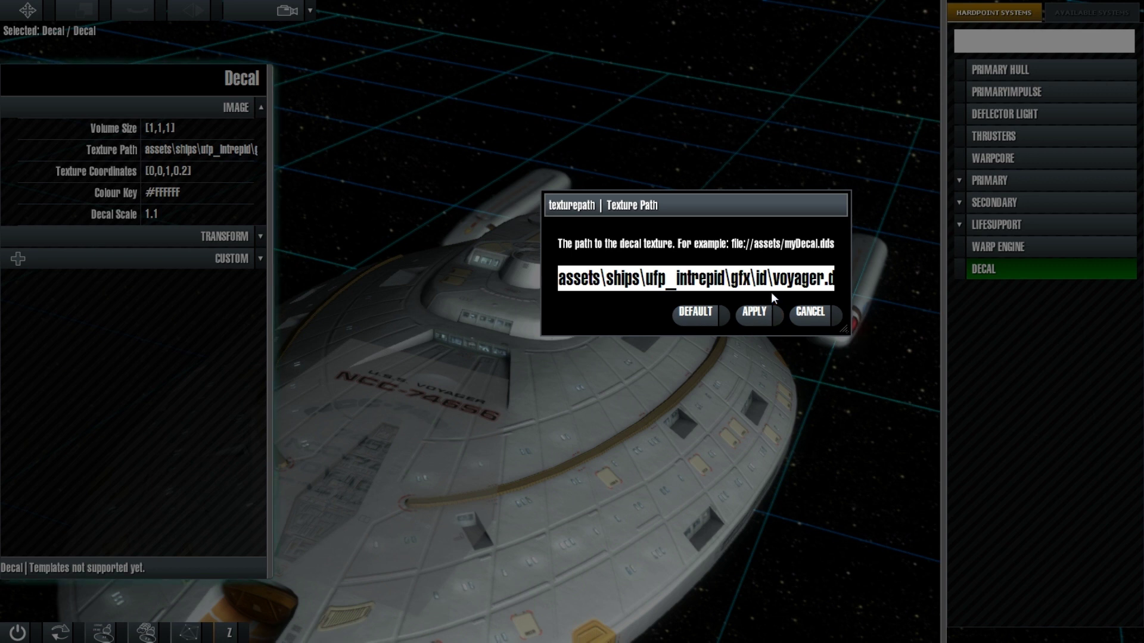
left_click(826, 279)
key("BackSpace")
key("BackSpace")
key("BackSpace")
key("BackSpace")
key("BackSpace")
key("BackSpace")
key("BackSpace")
key("BackSpace")
key("BackSpace")
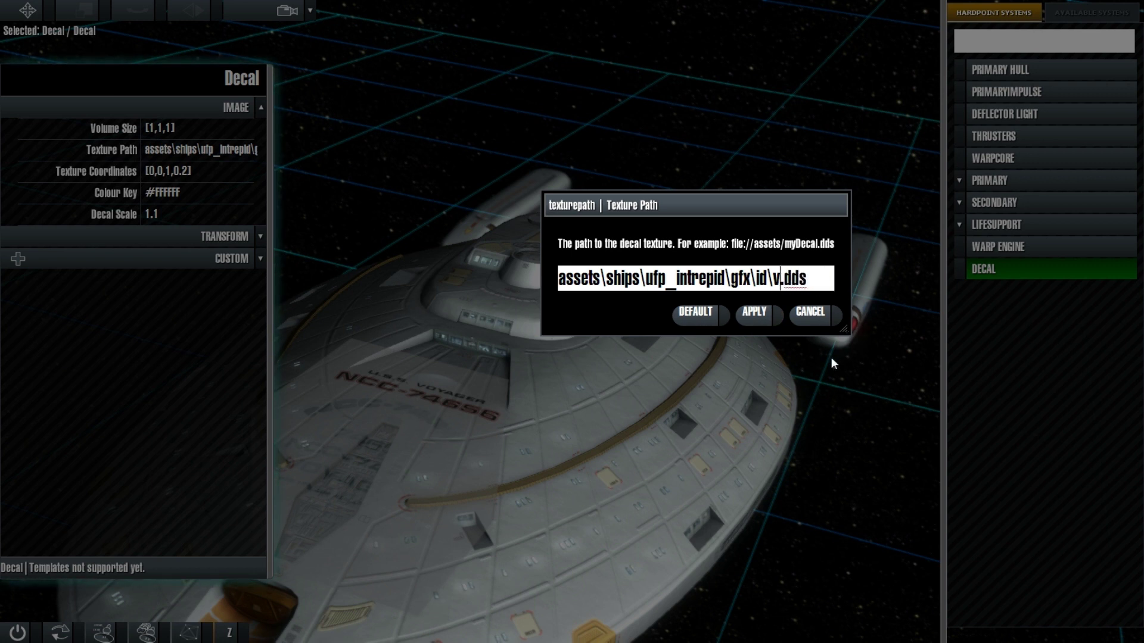
type("intrep")
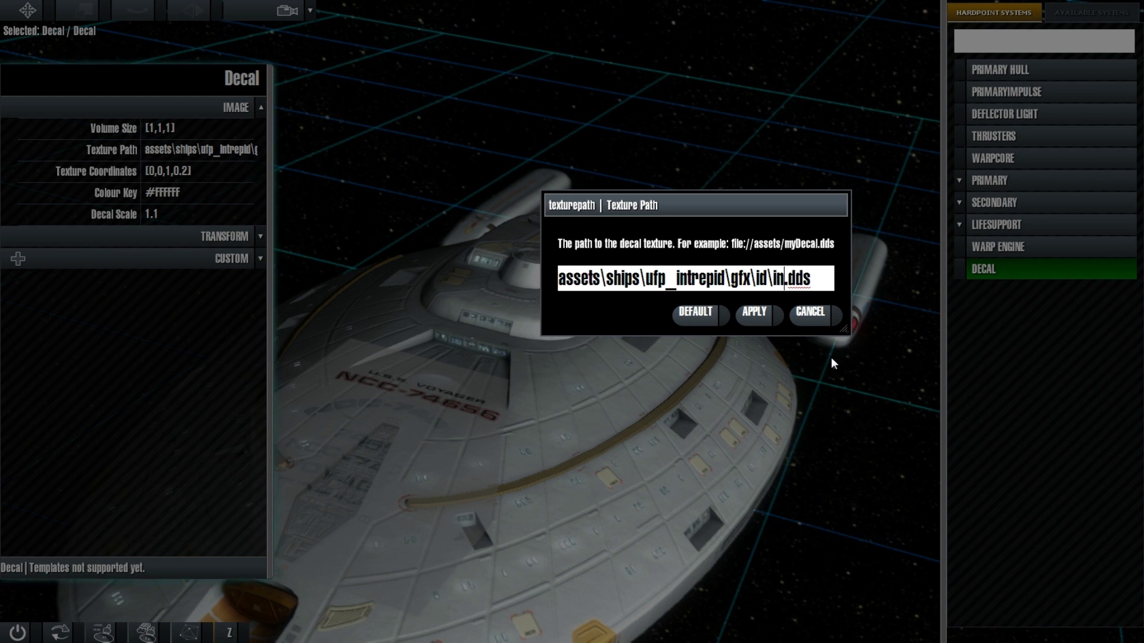
type("id")
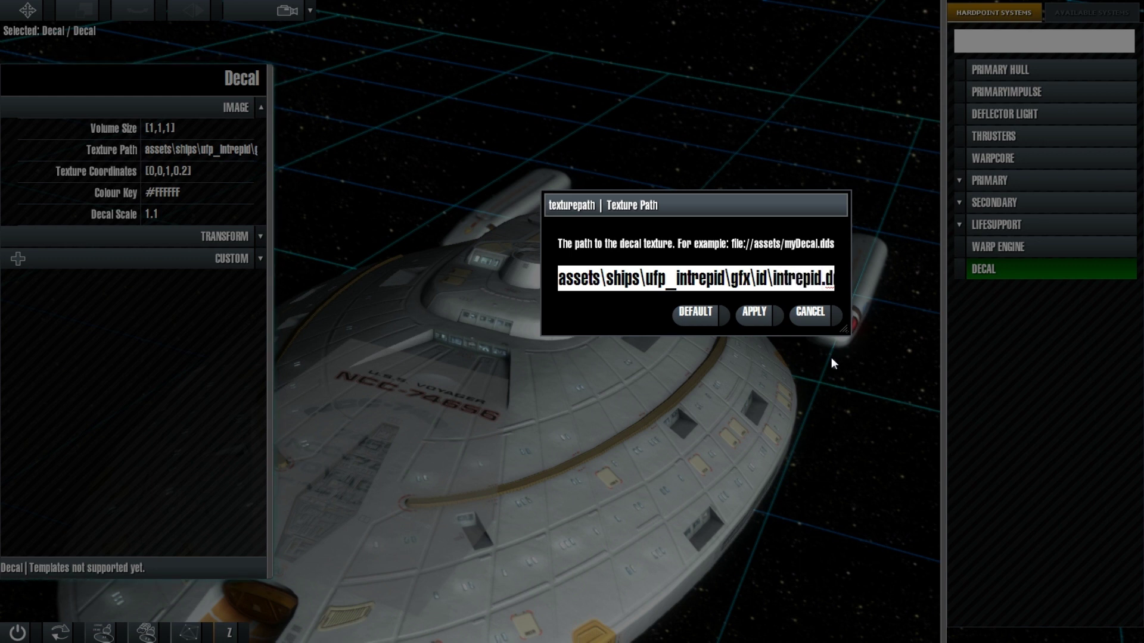
left_click(755, 314)
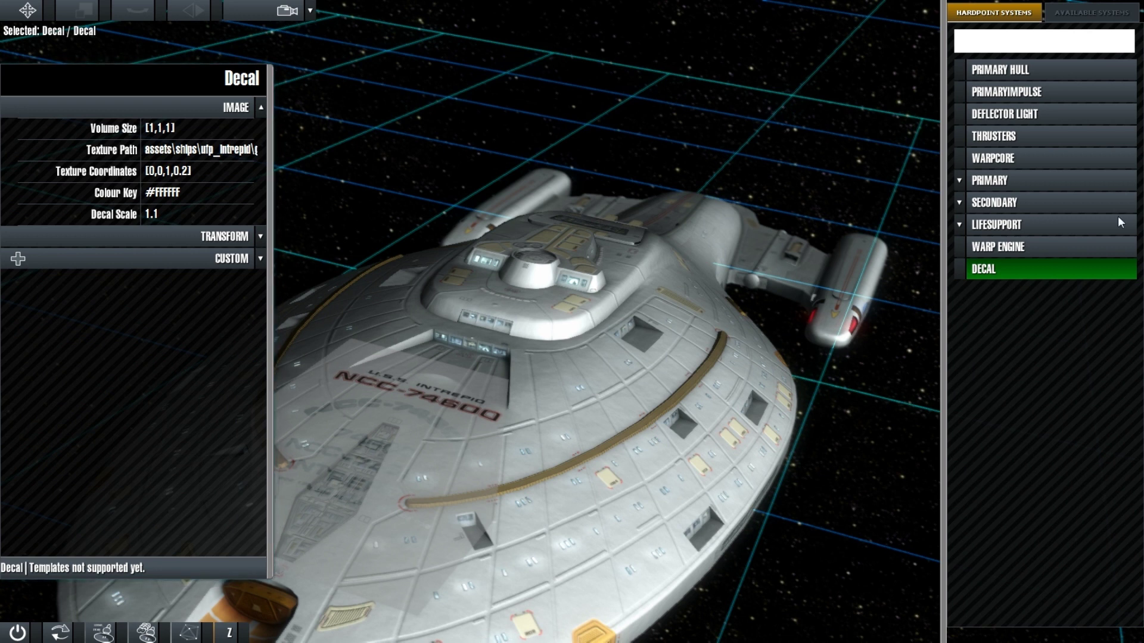
left_click(983, 269)
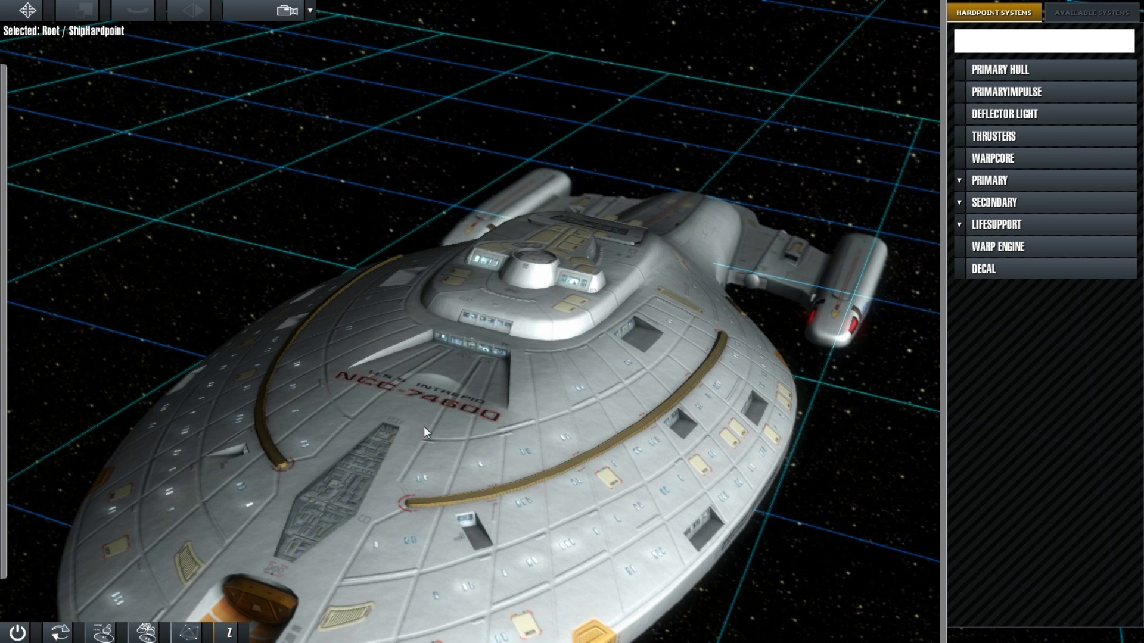
middle_click_drag(423, 426, 395, 344)
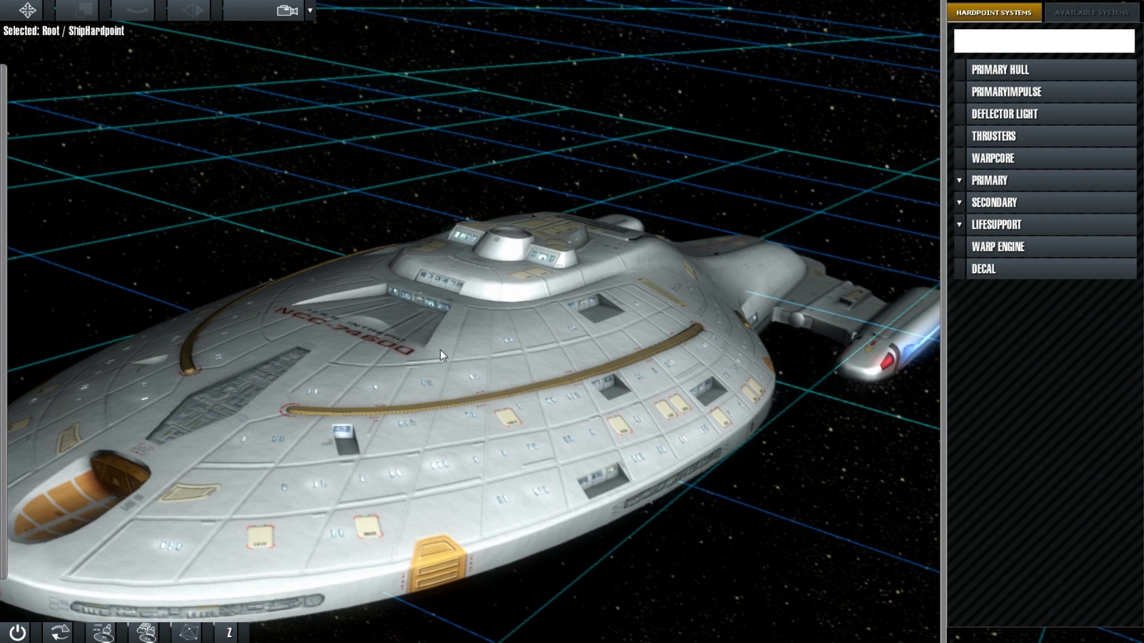
left_click_drag(452, 356, 594, 375)
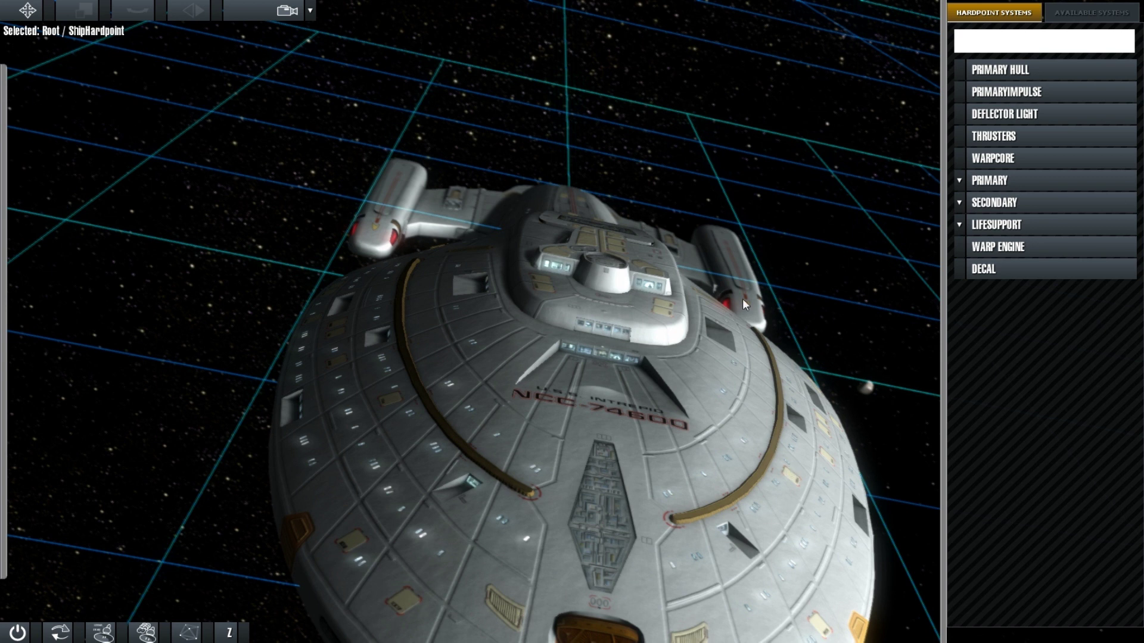
left_click_drag(833, 303, 763, 271)
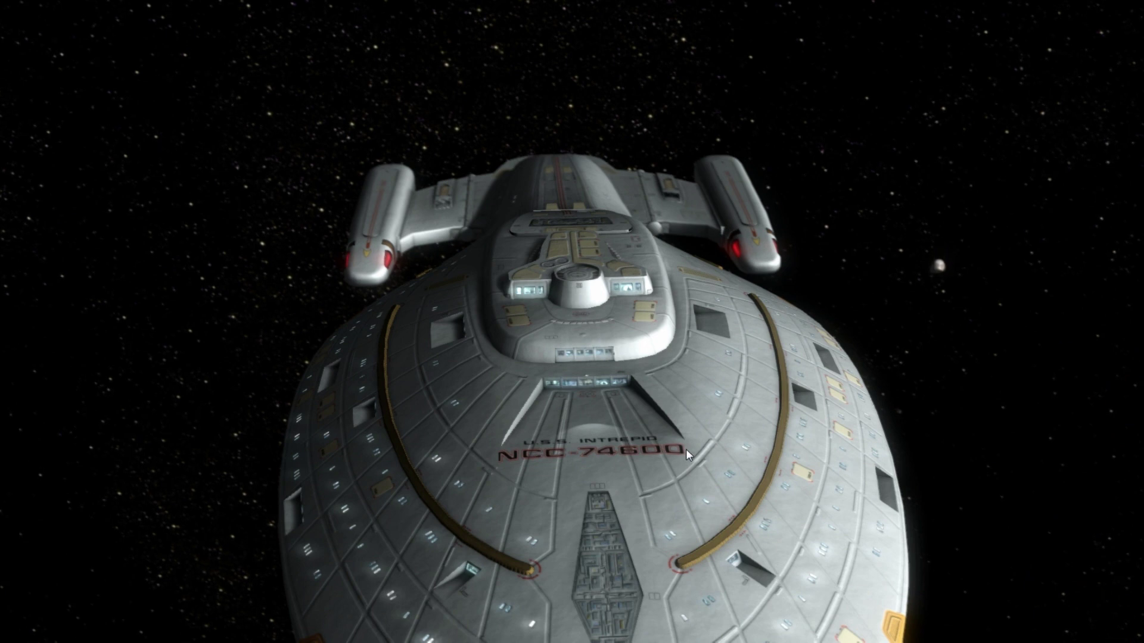
- Zoom out in the game view to show the ship among the asteroids
scroll(811, 441, "down", 2)
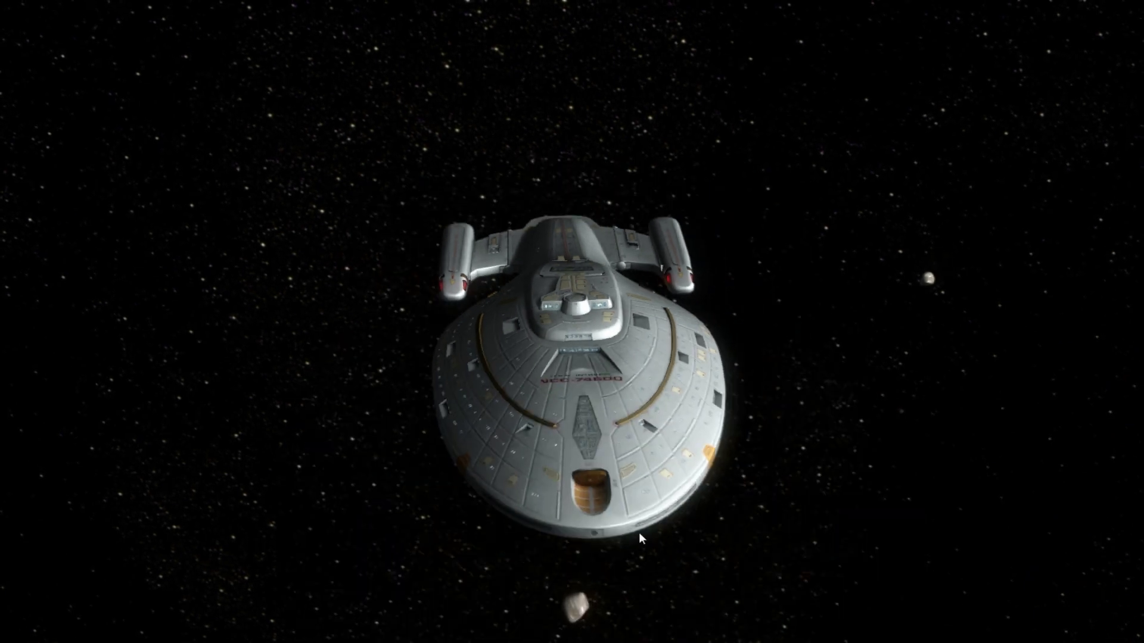